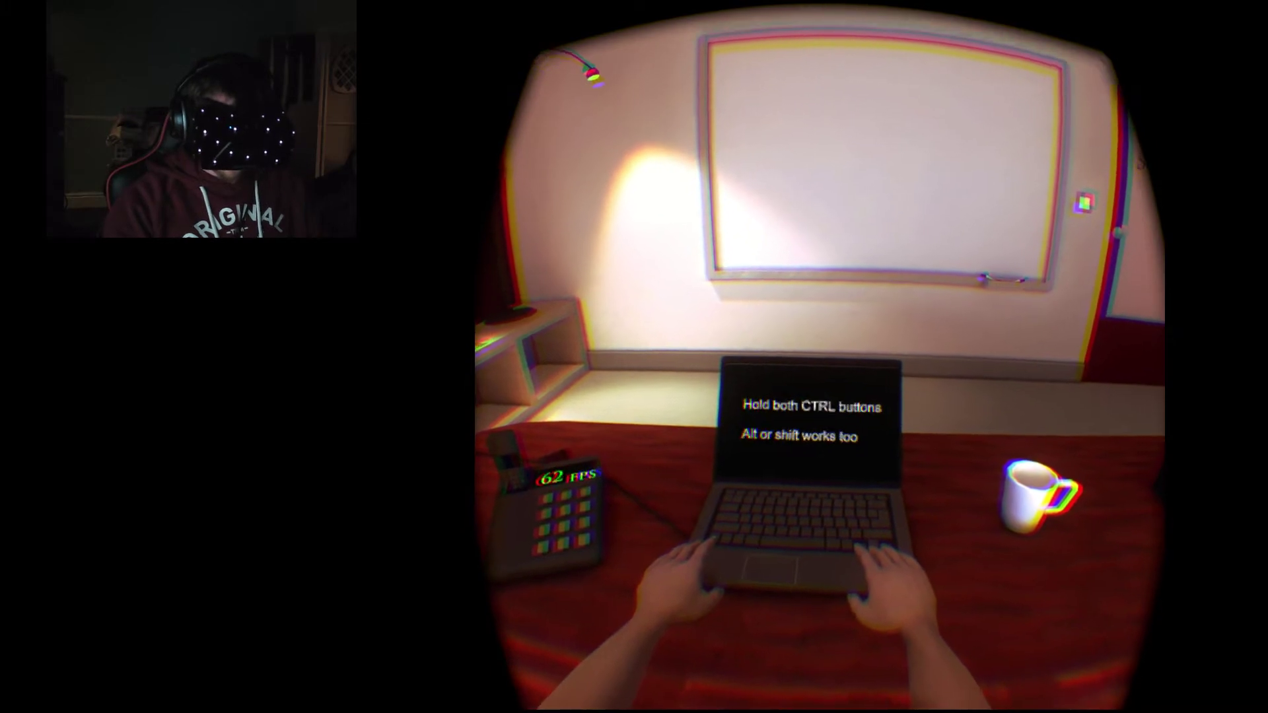
Hold both CTRL keys on the virtual laptop as knives hover around the hands.
{"action": "key", "text": "ctrl"}
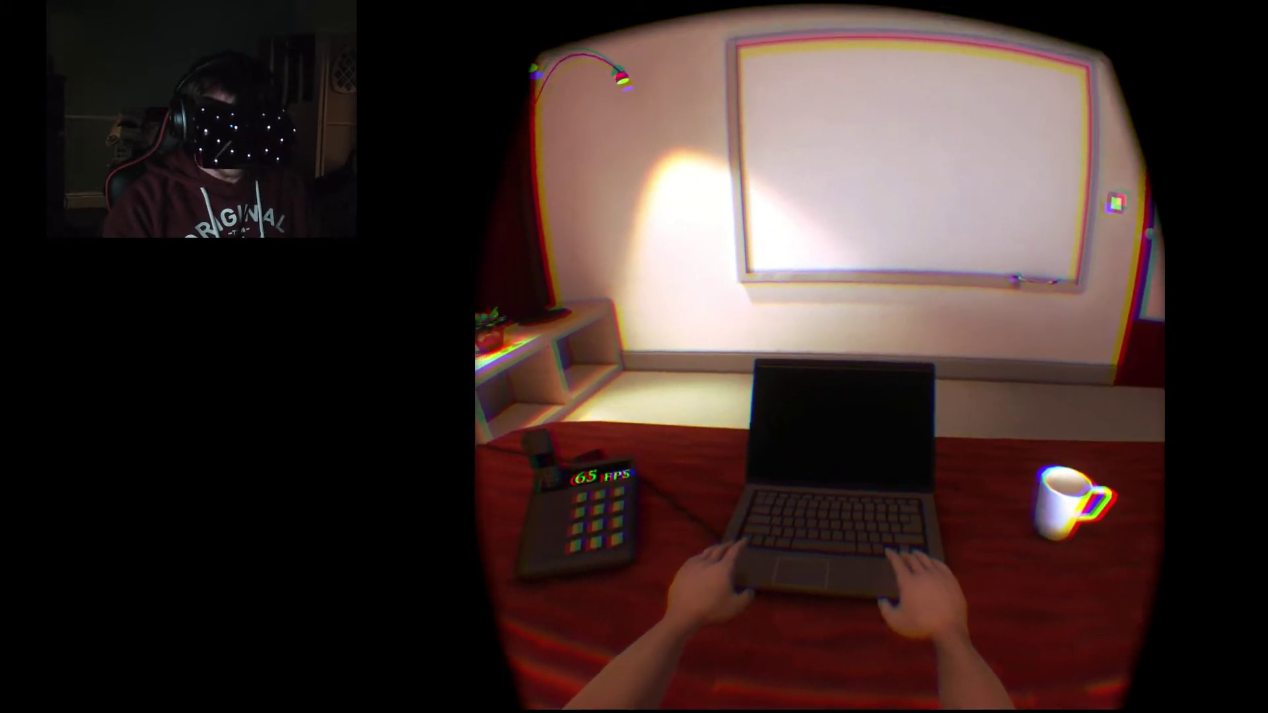